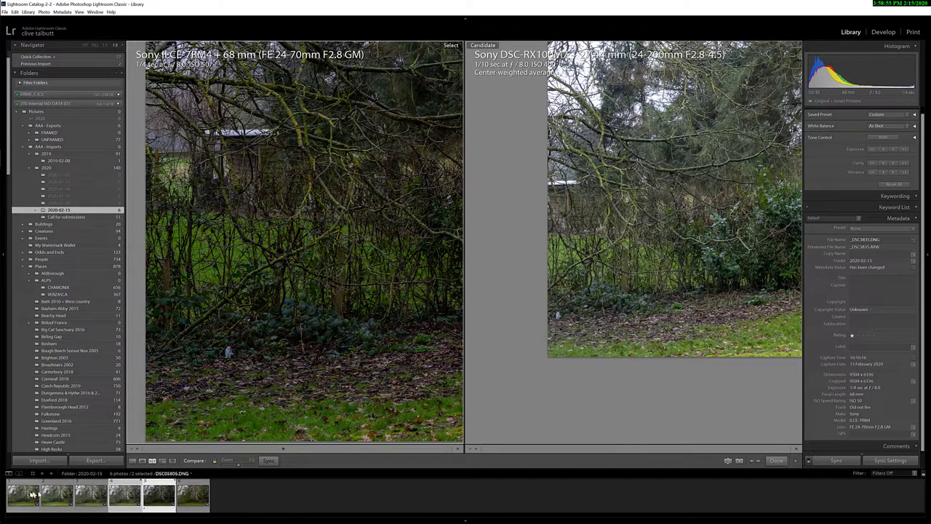
- Cycle the first garden shots, including the RX100 VII frame, through Select and Candidate in Compare view
left_click(24, 497)
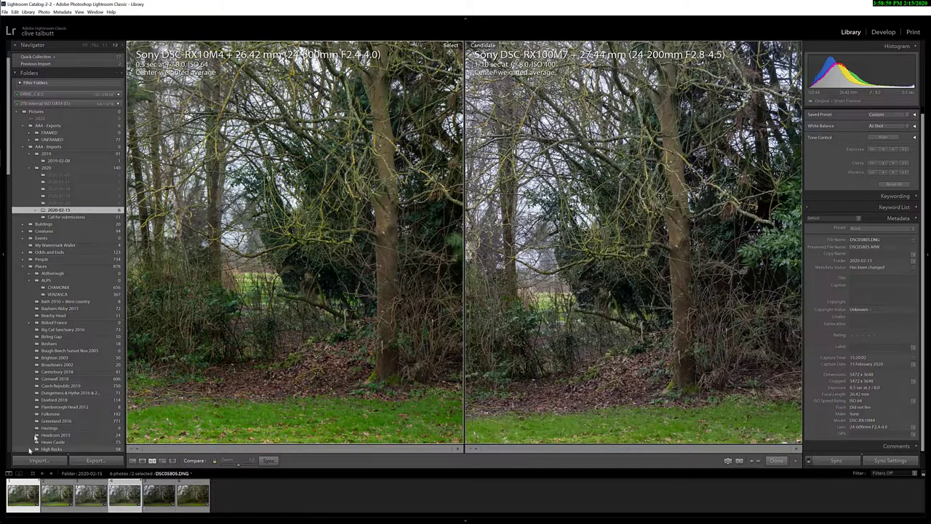
left_click(57, 495)
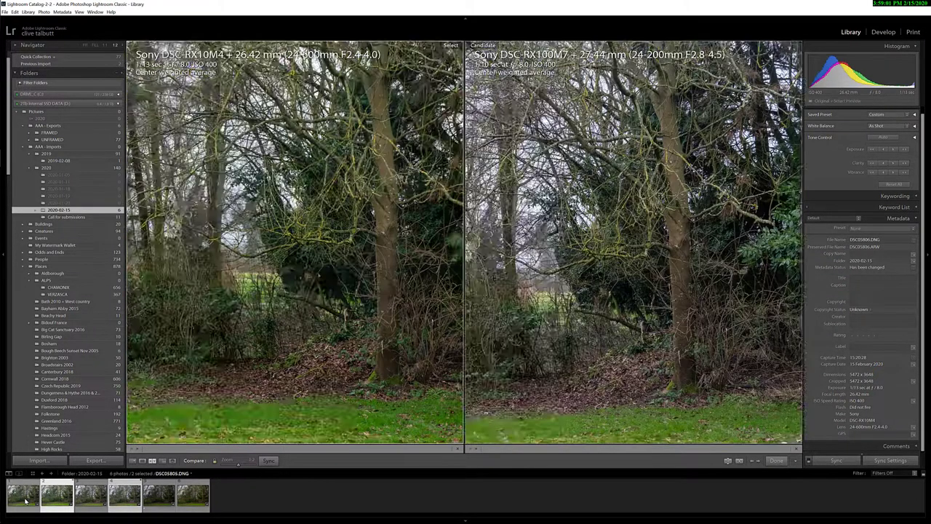
left_click(91, 498)
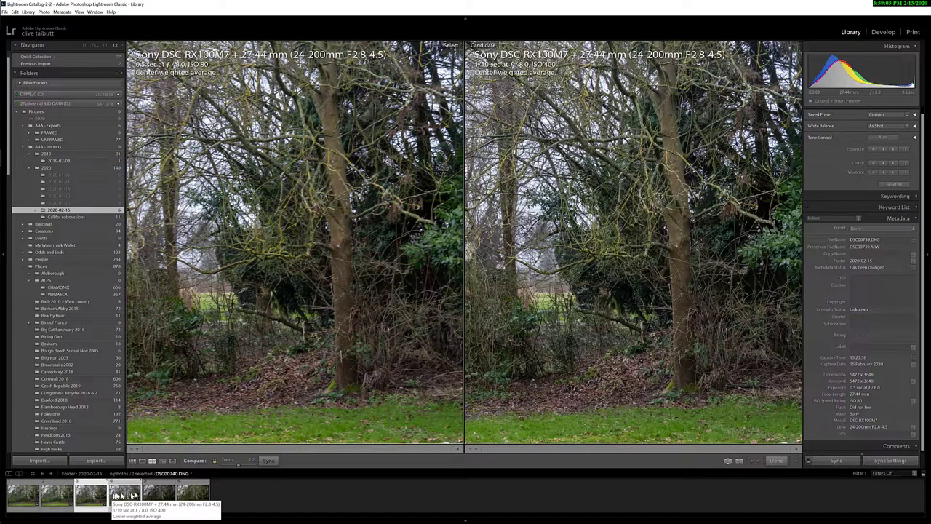
key("Up")
- Make the A7R IV 68 mm shot the select and open it in Develop Reference view
left_click(203, 498)
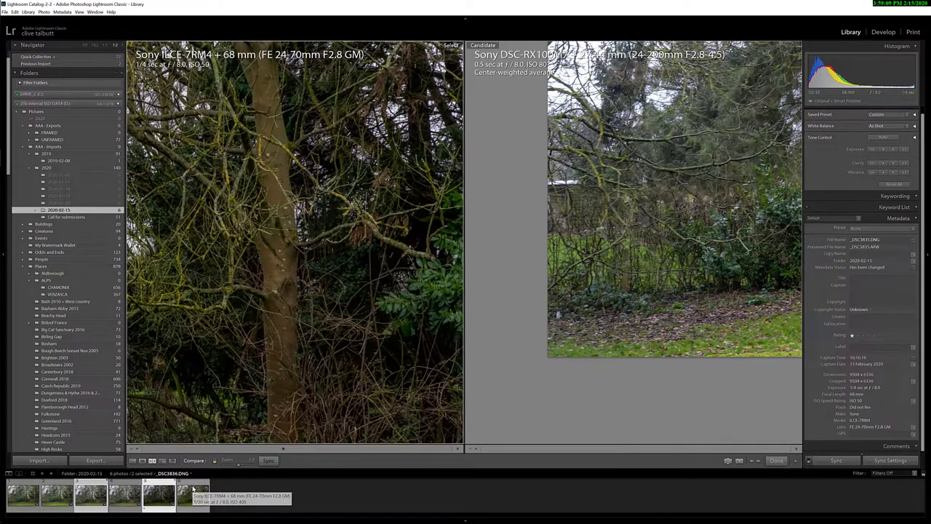
left_click(159, 497)
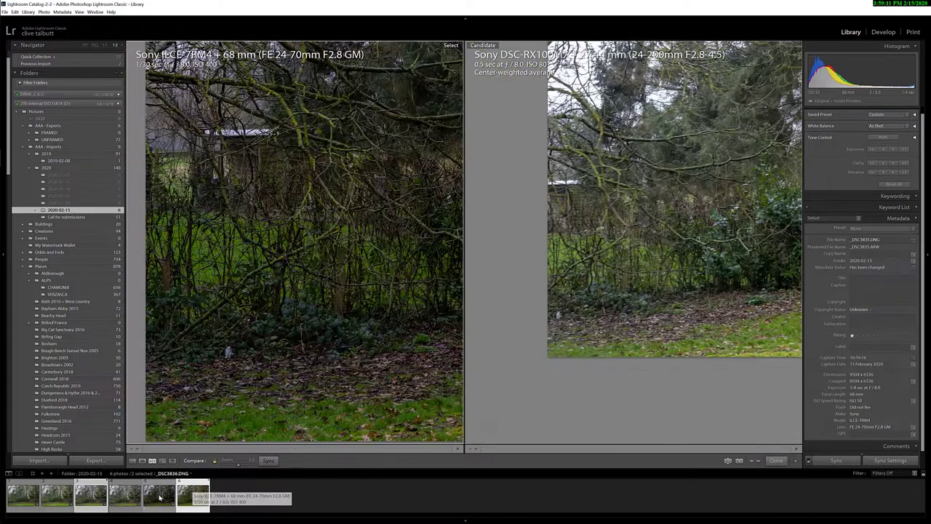
left_click(880, 32)
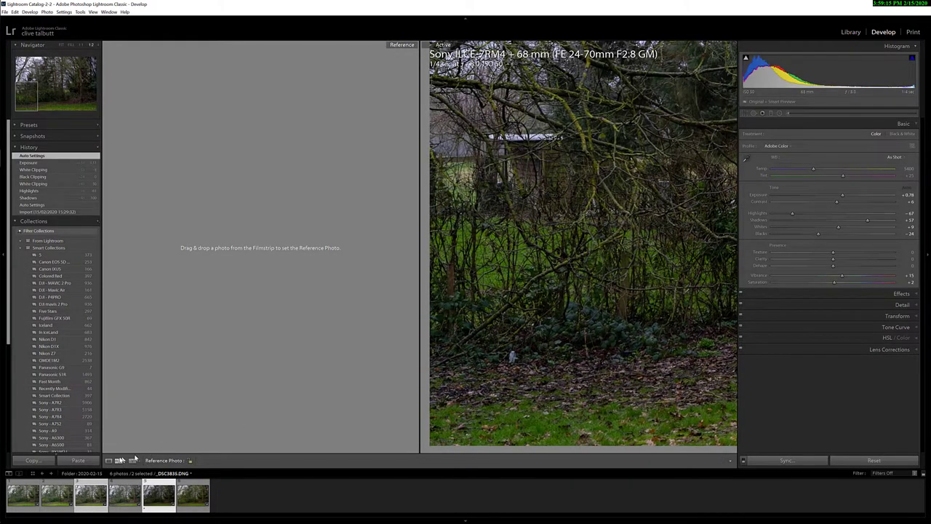
- Try the top-and-bottom comparison layout, then return to side-by-side
left_click(120, 461)
left_click(122, 473)
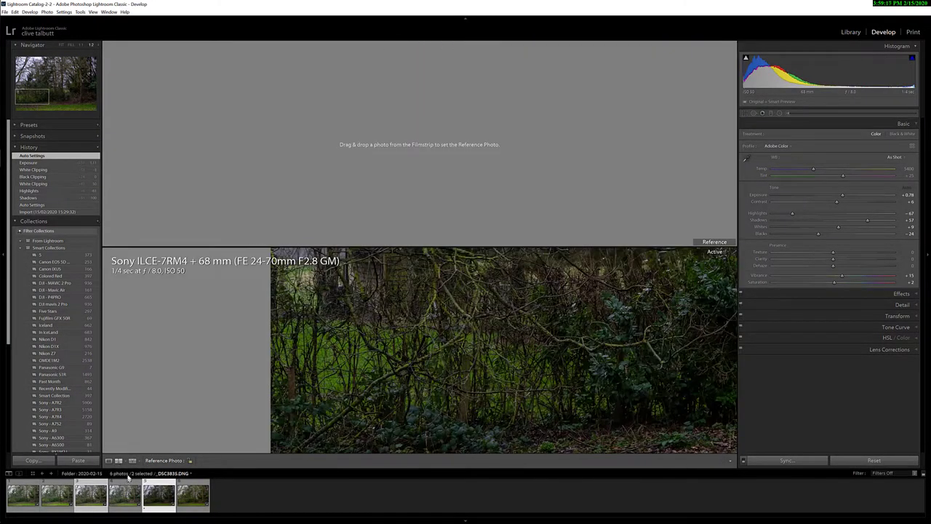
left_click(118, 461)
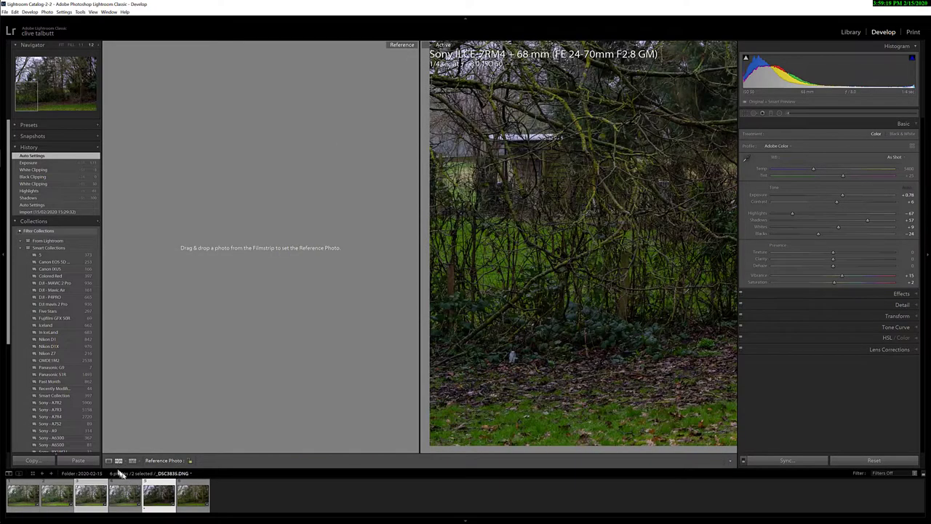
- Set the fifth photo, the A7R IV tree-trunk shot, as the reference image
left_click_drag(171, 503, 242, 499)
left_click(155, 498)
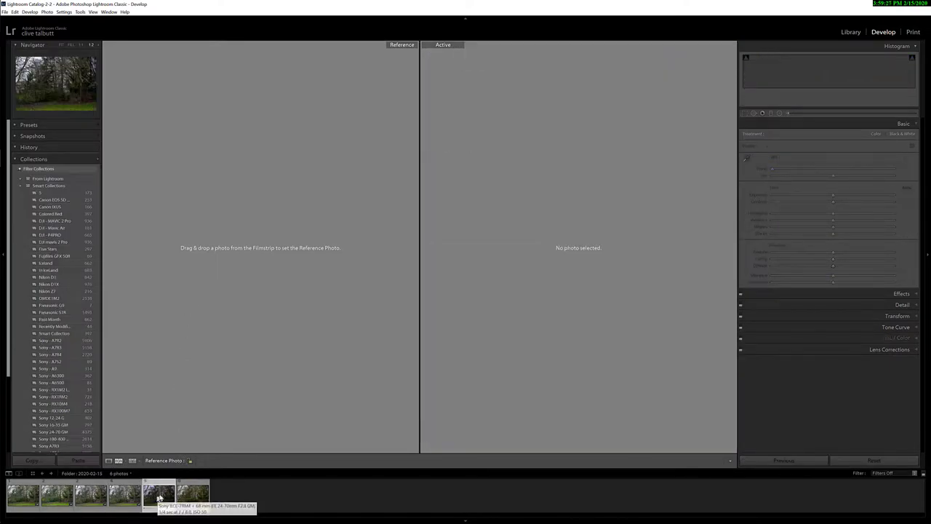
left_click_drag(158, 492, 171, 245)
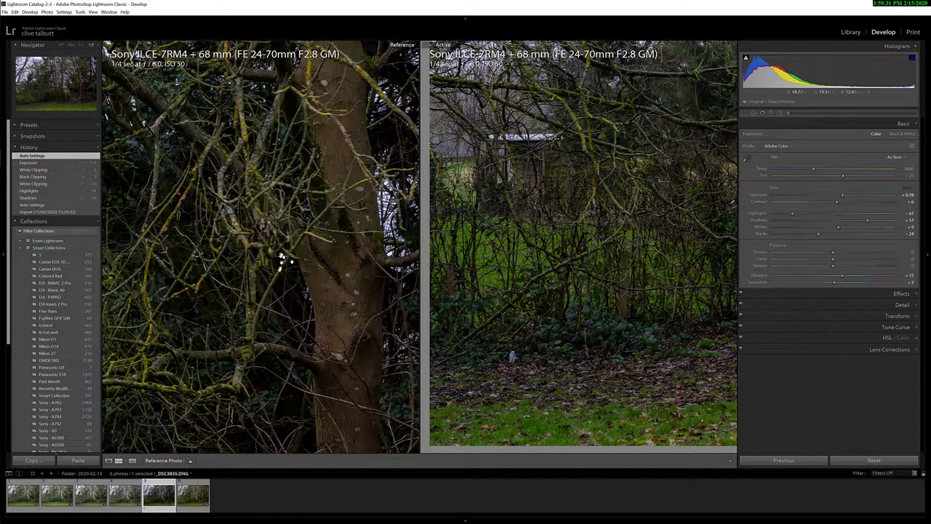
- Fit the whole reference photo in view and collapse the right adjustment panel
left_click_drag(282, 258, 301, 224)
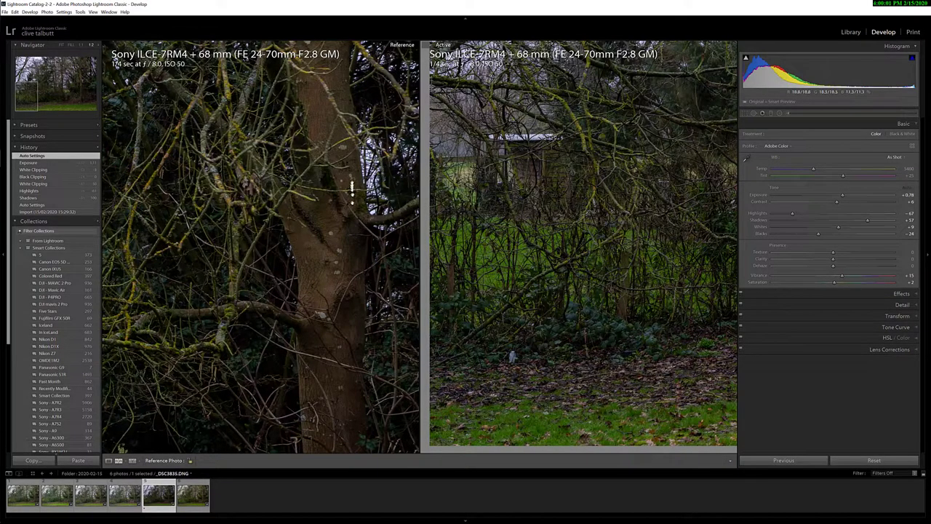
left_click_drag(348, 218, 312, 253)
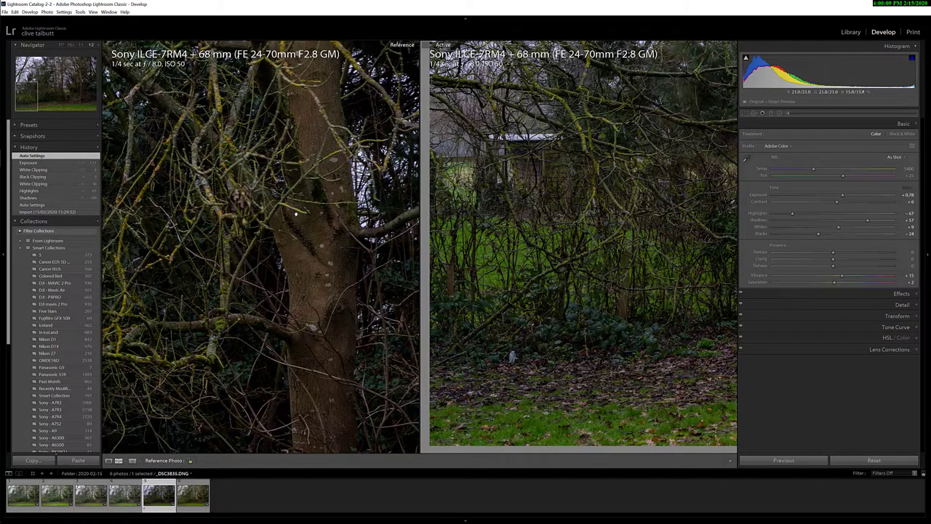
left_click_drag(313, 256, 285, 231)
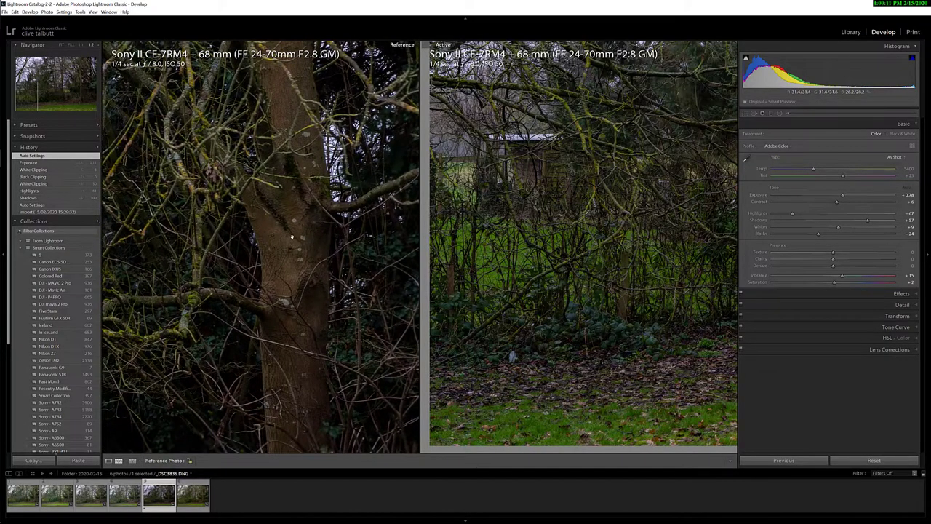
left_click(285, 232)
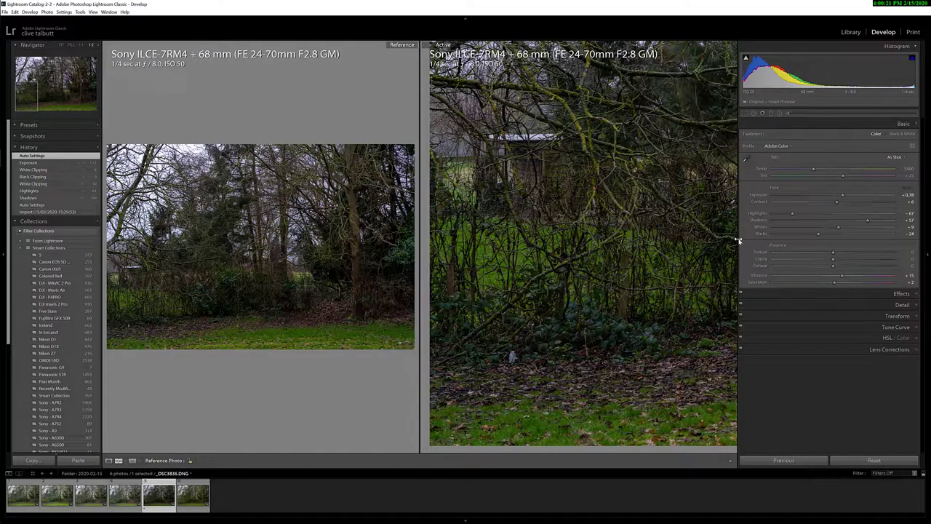
left_click(927, 254)
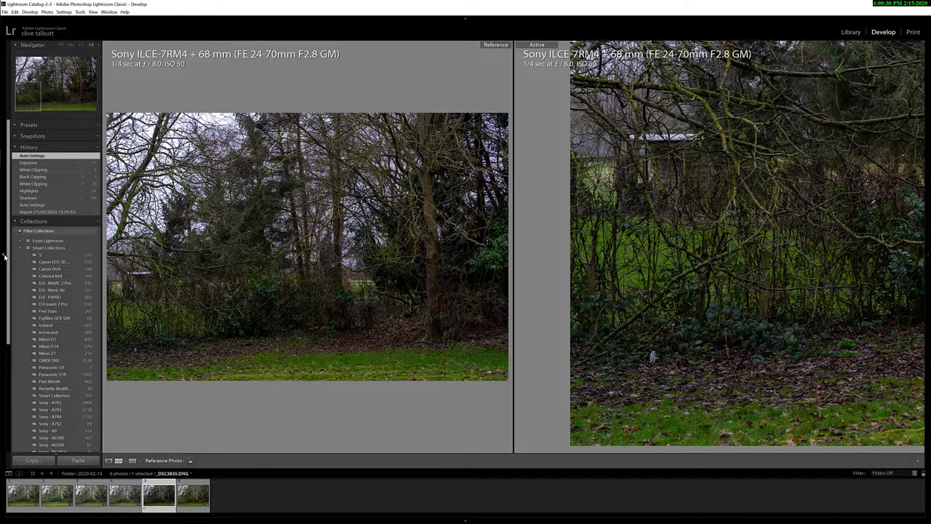
- Hide the left panel and pan the 1:1 reference onto the tree trunk, with more trees in the active image
left_click(4, 256)
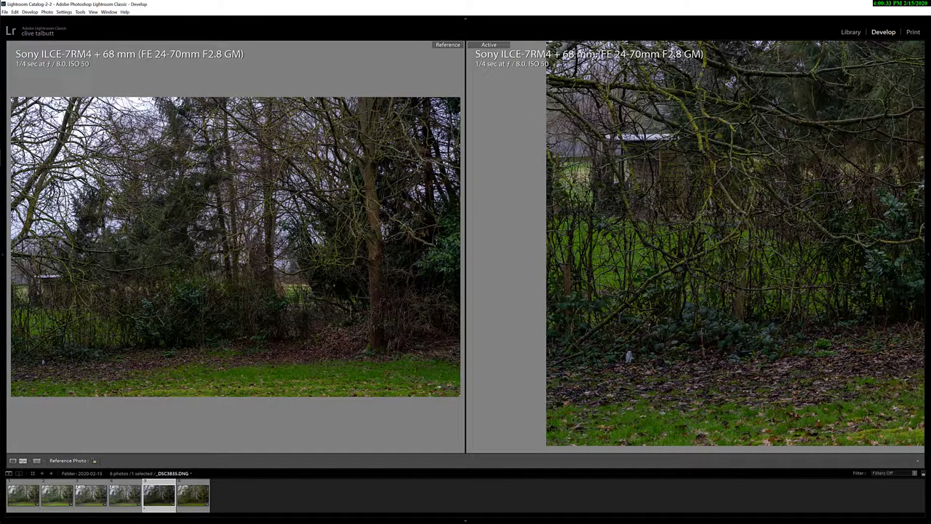
key("z")
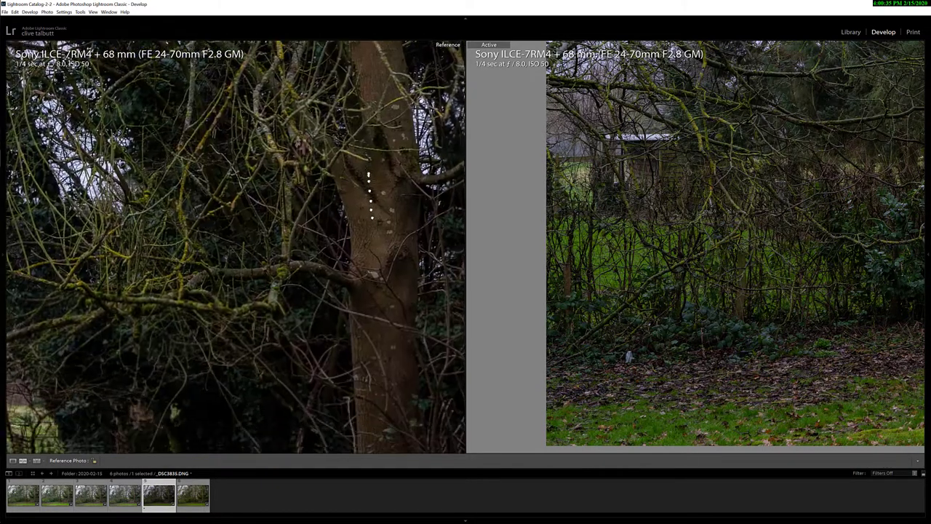
left_click_drag(371, 211, 313, 217)
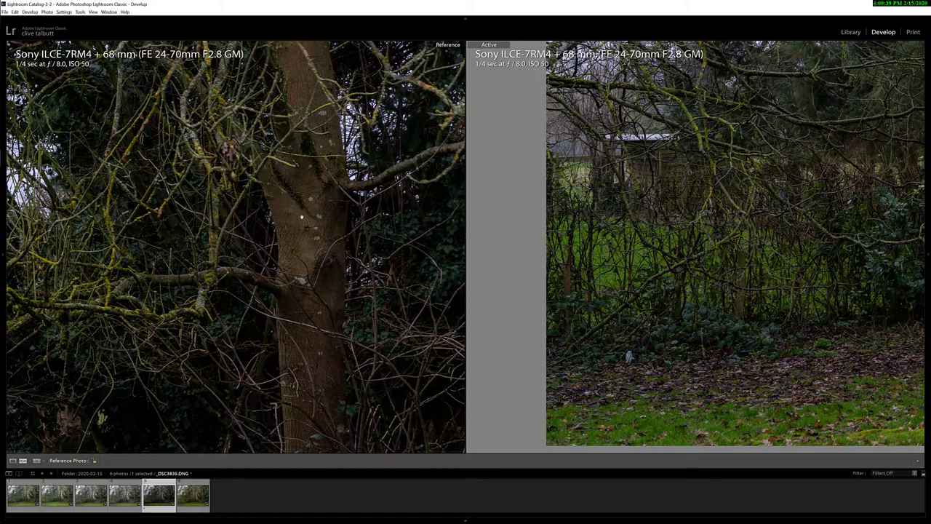
left_click_drag(312, 208, 368, 250)
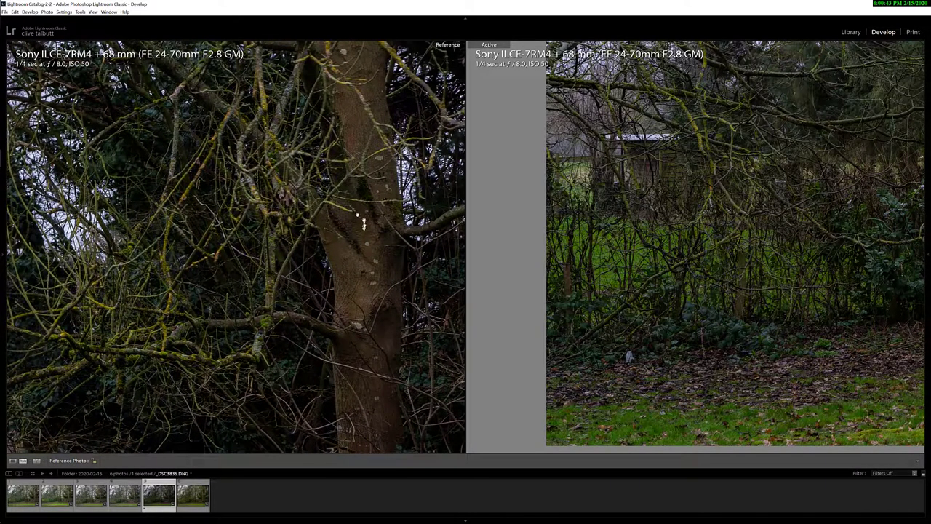
left_click_drag(371, 247, 213, 248)
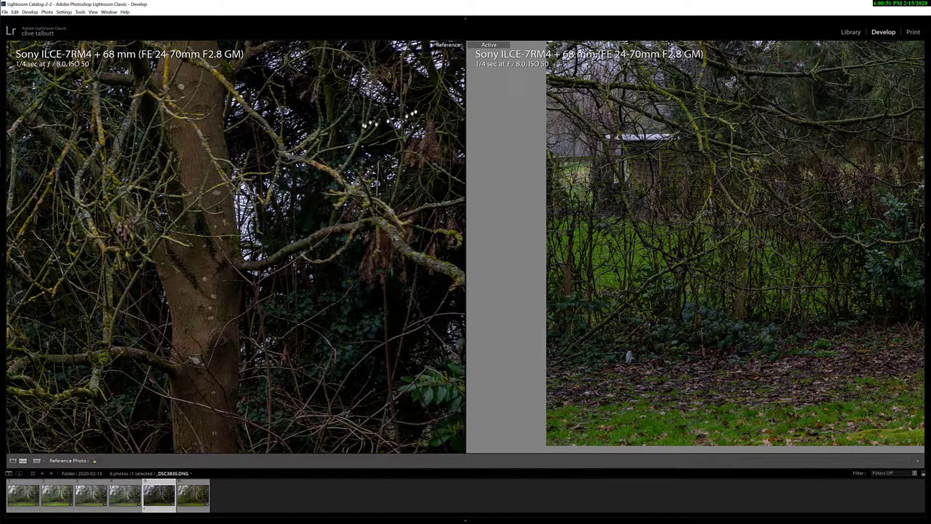
left_click_drag(293, 284, 420, 282)
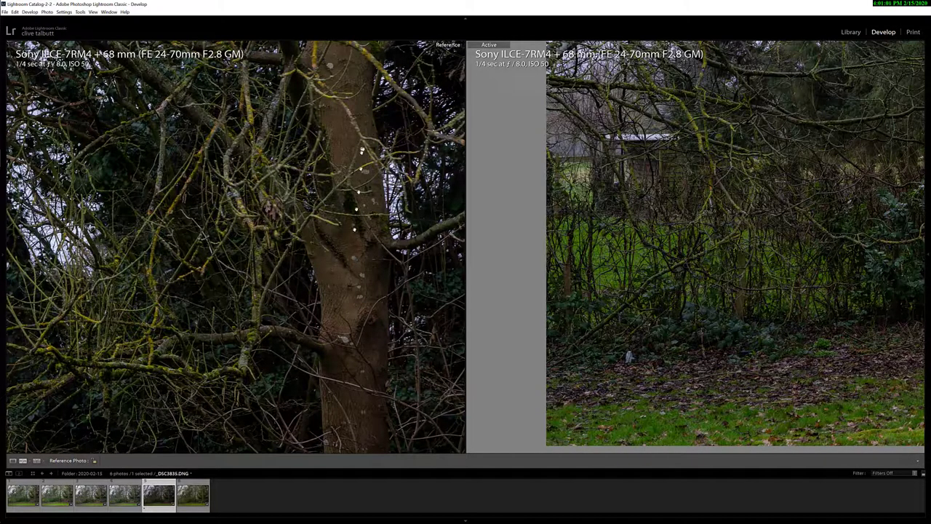
left_click_drag(362, 273, 319, 230)
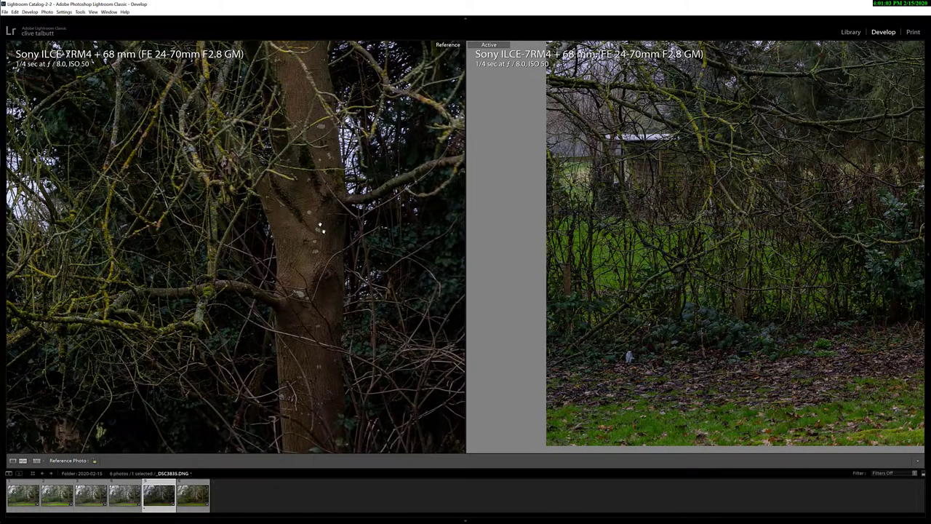
left_click_drag(800, 251, 542, 268)
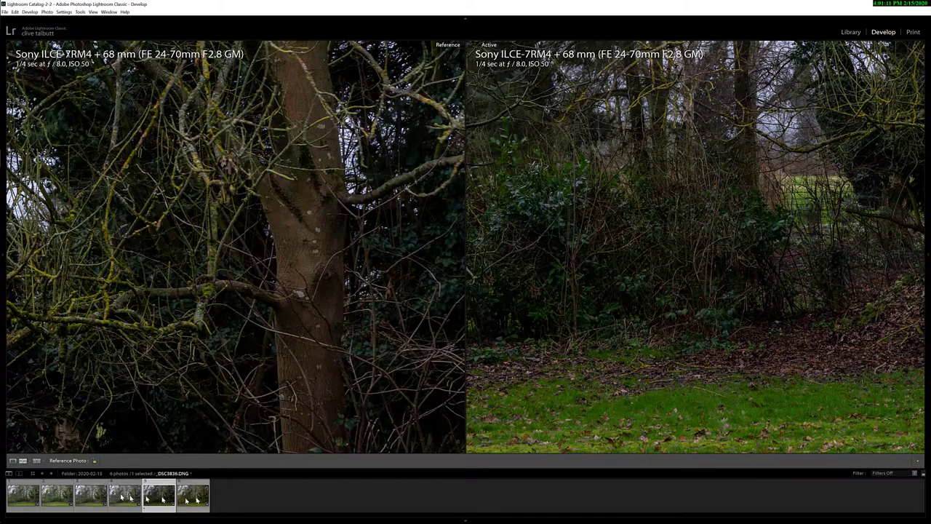
- Load the sixth photo, the ISO 400 A7R IV shot, as active and spot-check several areas at 1:1
left_click(195, 498)
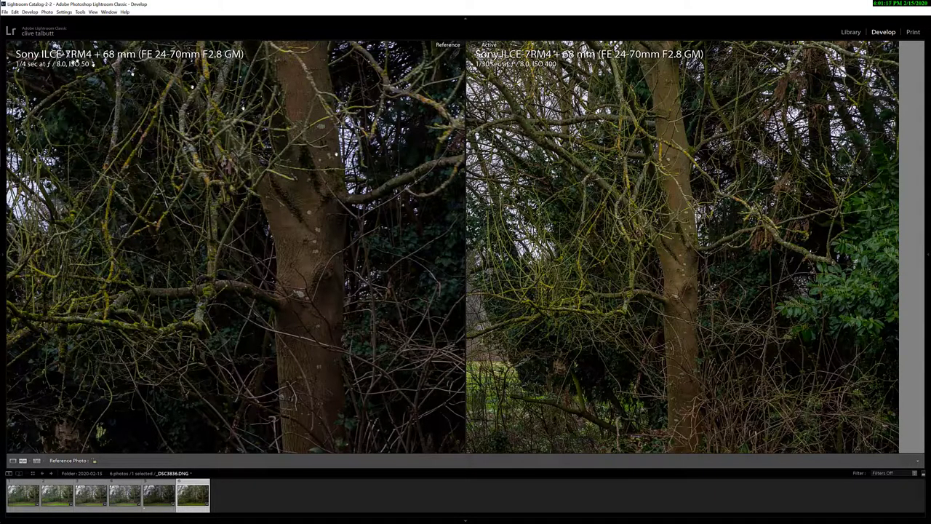
left_click_drag(708, 272, 687, 238)
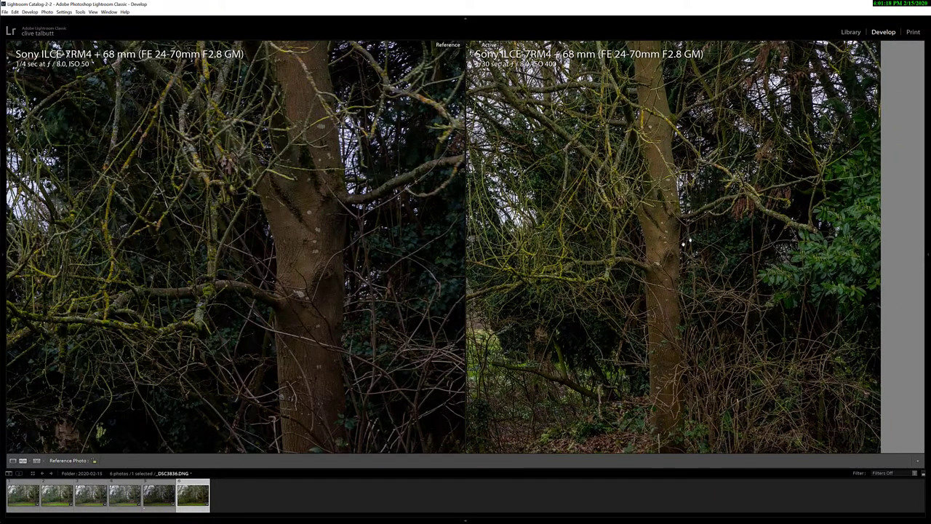
left_click(689, 238)
left_click(839, 255)
left_click_drag(838, 255, 787, 254)
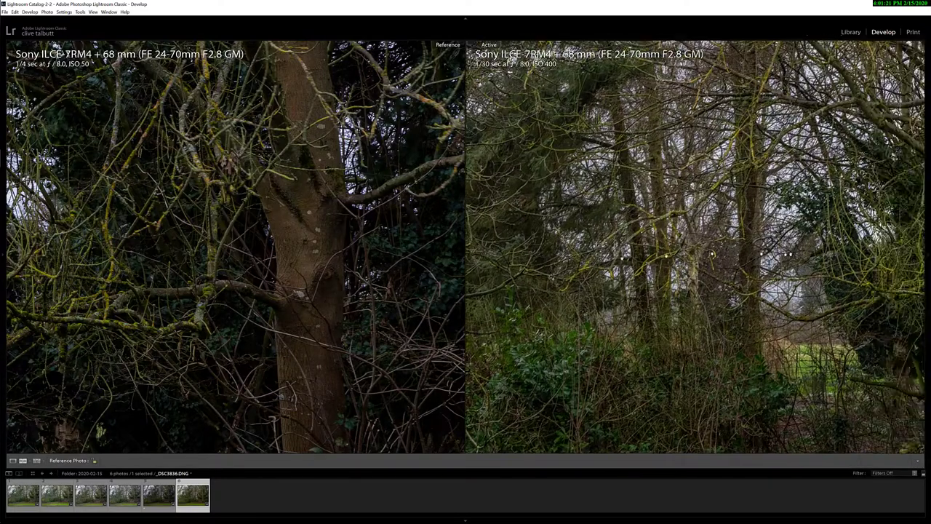
left_click(787, 254)
left_click(603, 266)
left_click_drag(602, 267, 585, 260)
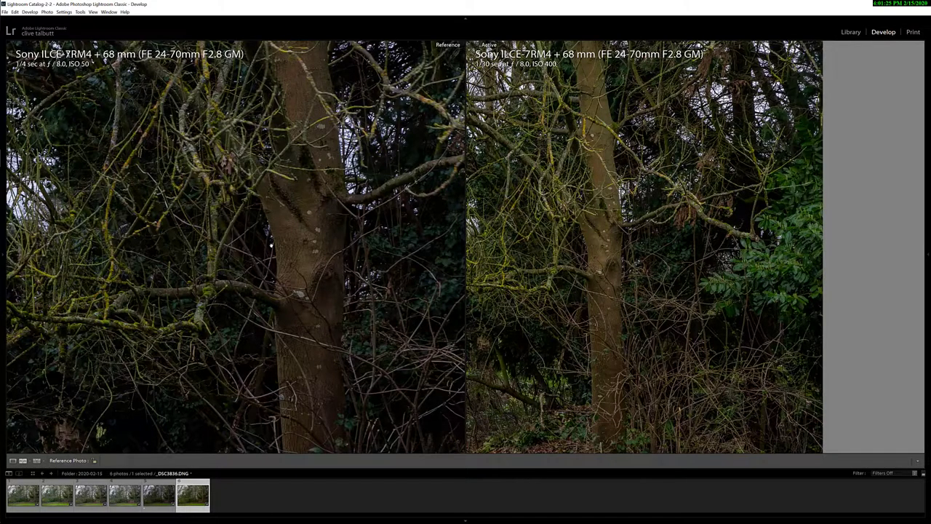
- Alternate Fit and 1:1 on both photos, re-centring the reference close-up on the tree trunk
left_click(271, 246)
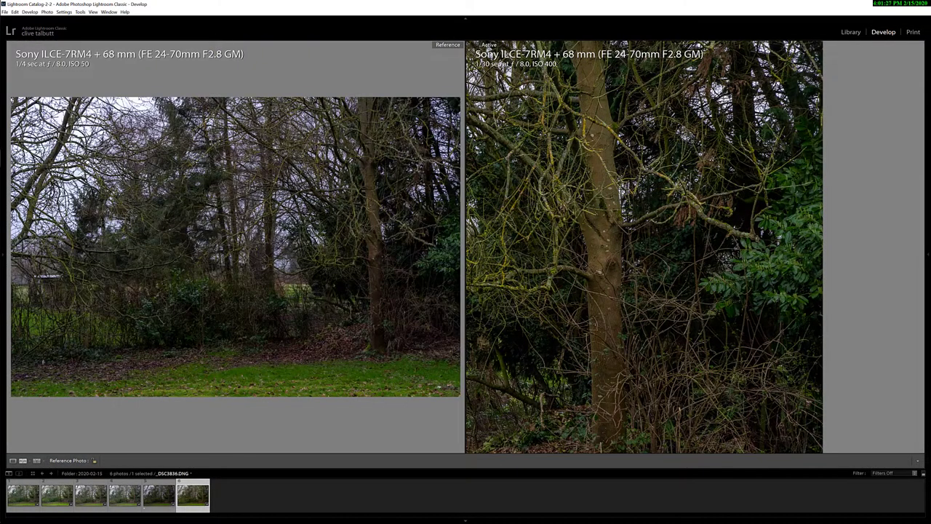
left_click(315, 242)
left_click_drag(315, 241, 459, 268)
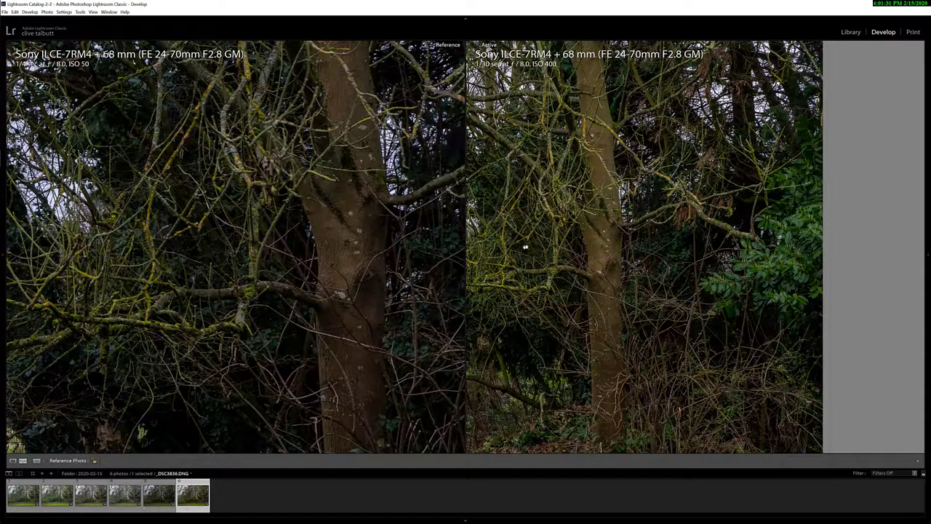
left_click(621, 250)
left_click(836, 248)
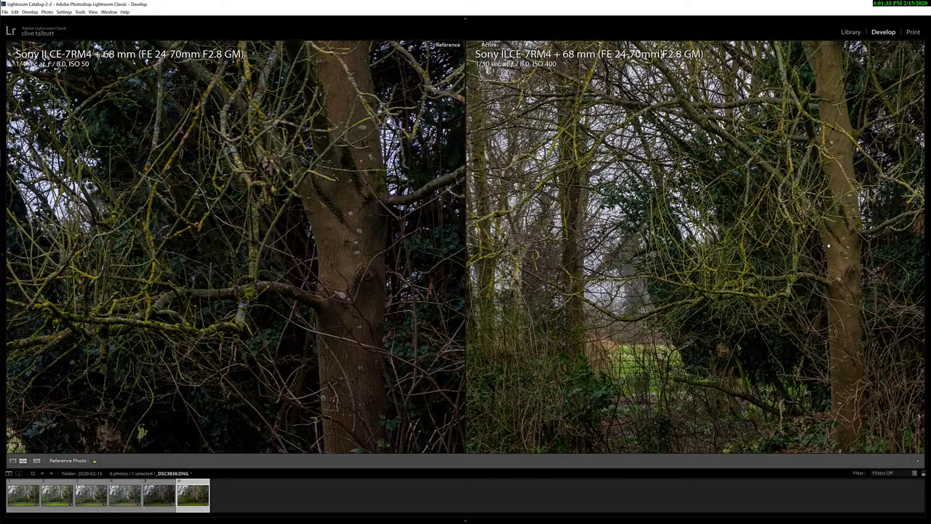
left_click_drag(836, 247, 692, 249)
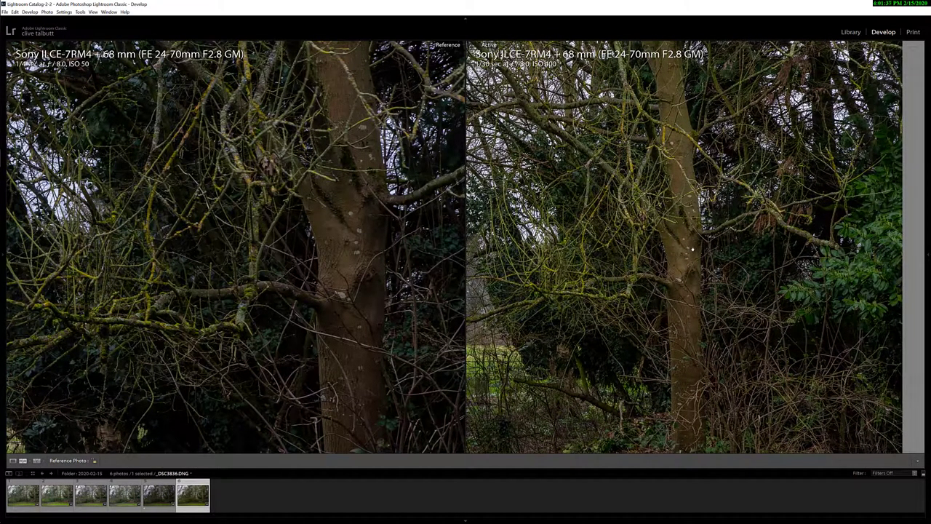
left_click_drag(693, 245, 756, 211)
left_click(756, 210)
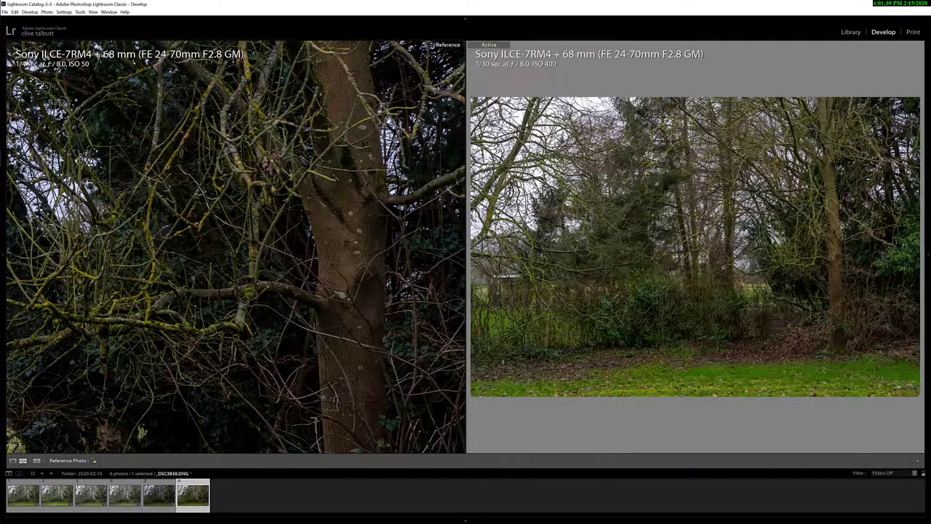
left_click(345, 215)
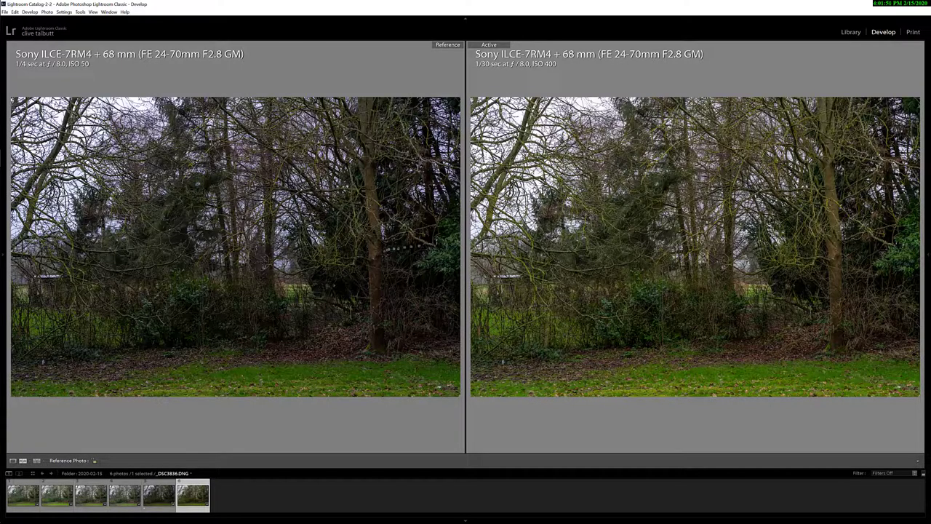
left_click(387, 250)
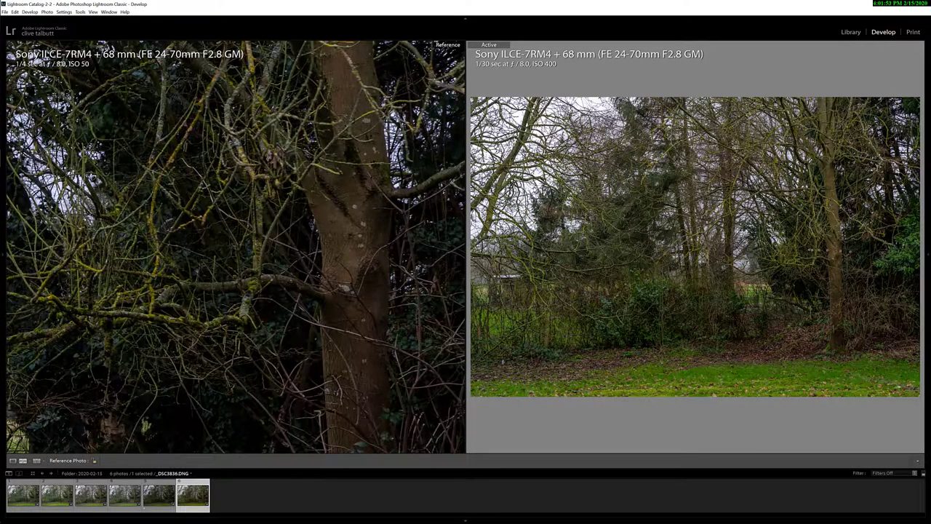
- Pan the active 1:1 close-up across the upper branches to frame the shed and grass
left_click(835, 257)
left_click_drag(862, 267, 721, 269)
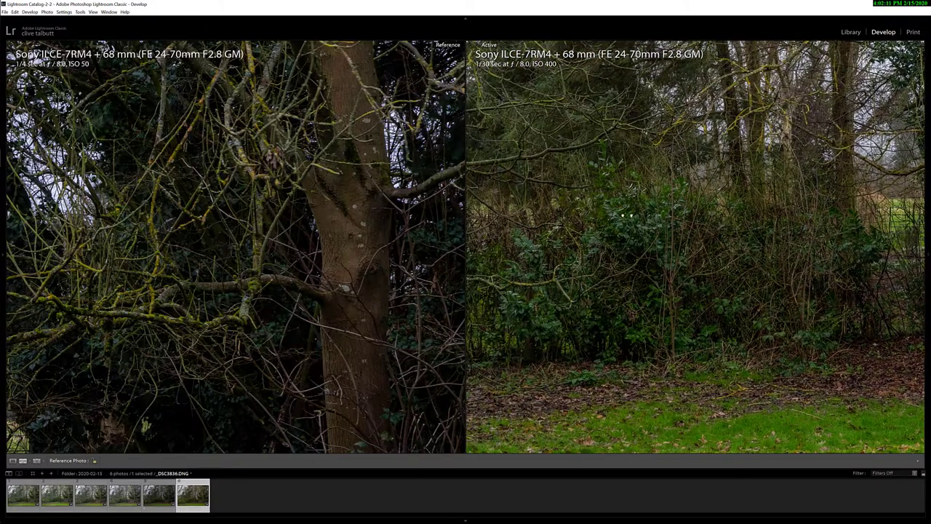
left_click_drag(623, 216, 873, 305)
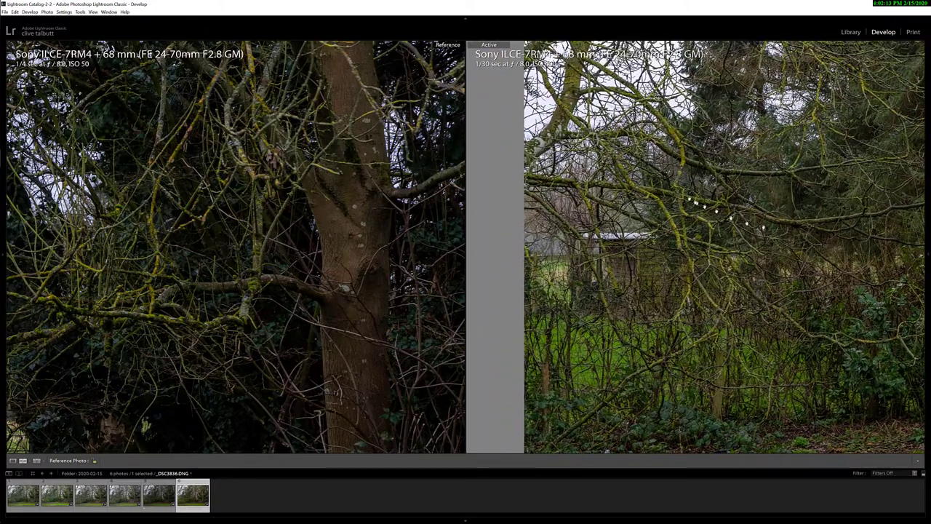
left_click_drag(588, 168, 640, 271)
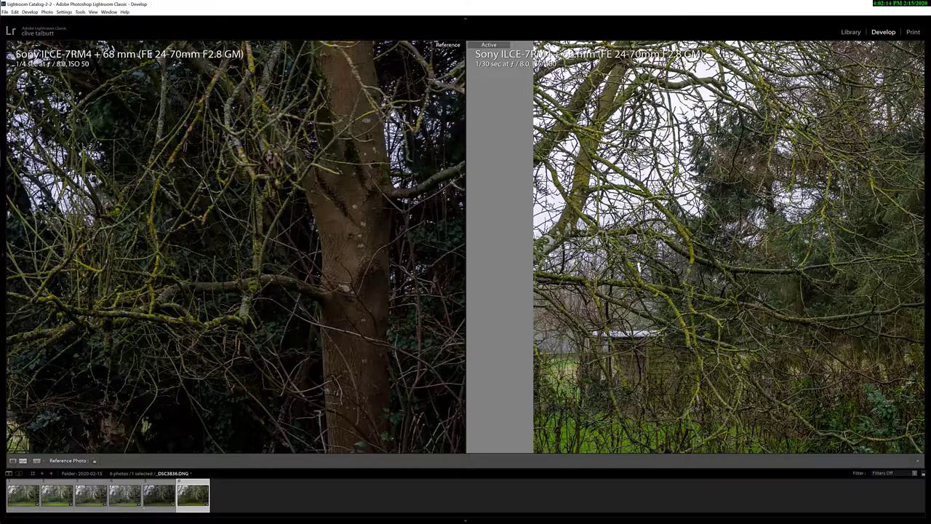
left_click_drag(561, 172, 567, 283)
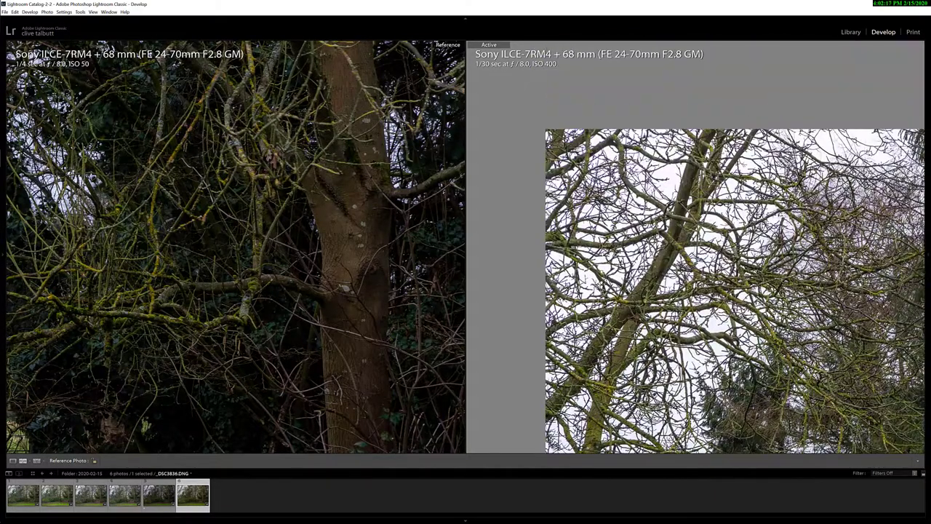
left_click_drag(661, 276, 675, 169)
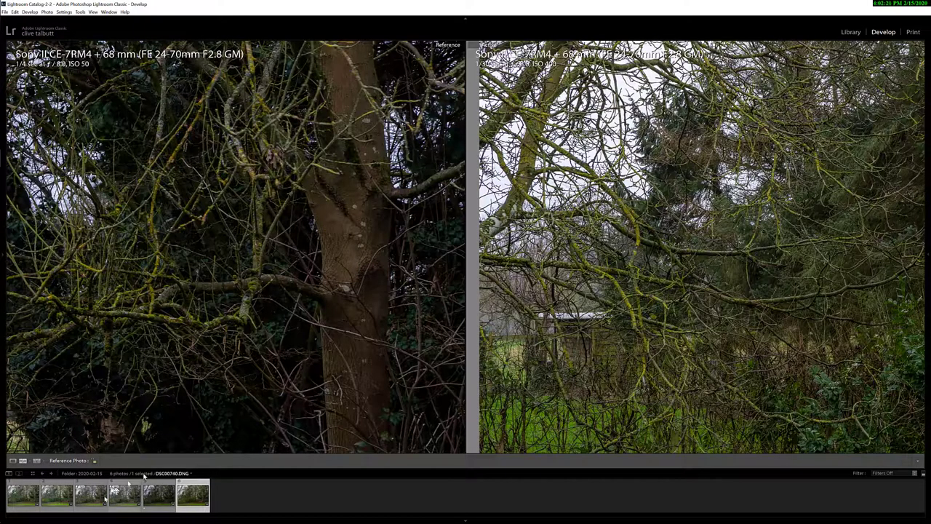
- Zoom the RX100M7 shot to show grass, and pan the reference down to the trunk base
left_click(89, 497)
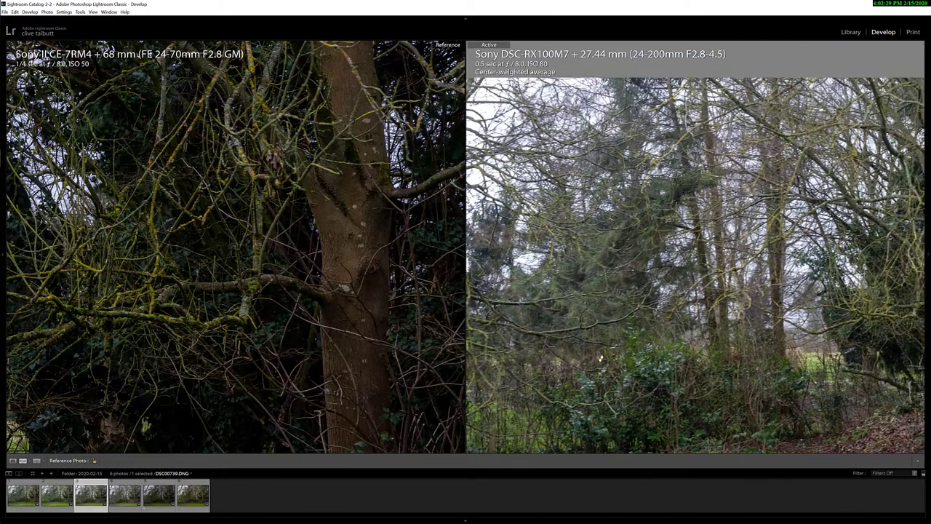
left_click(600, 358)
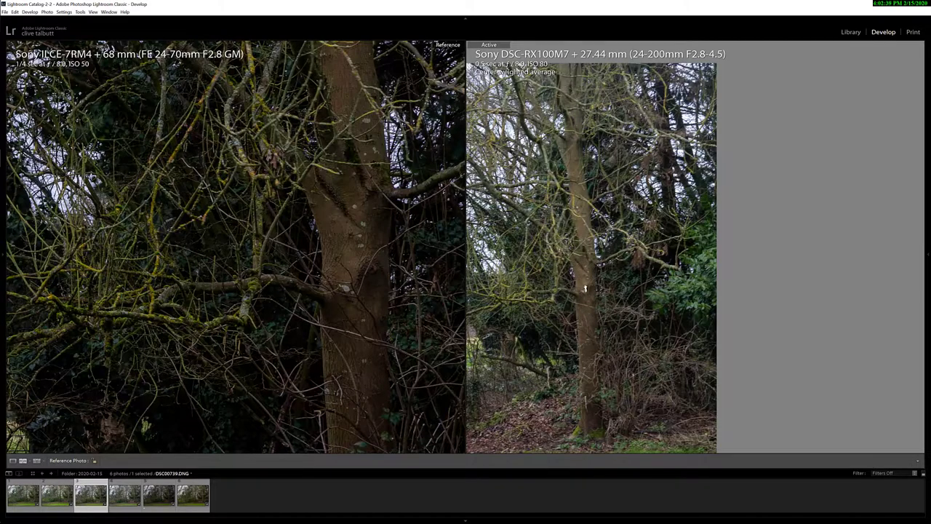
left_click_drag(587, 264, 588, 226)
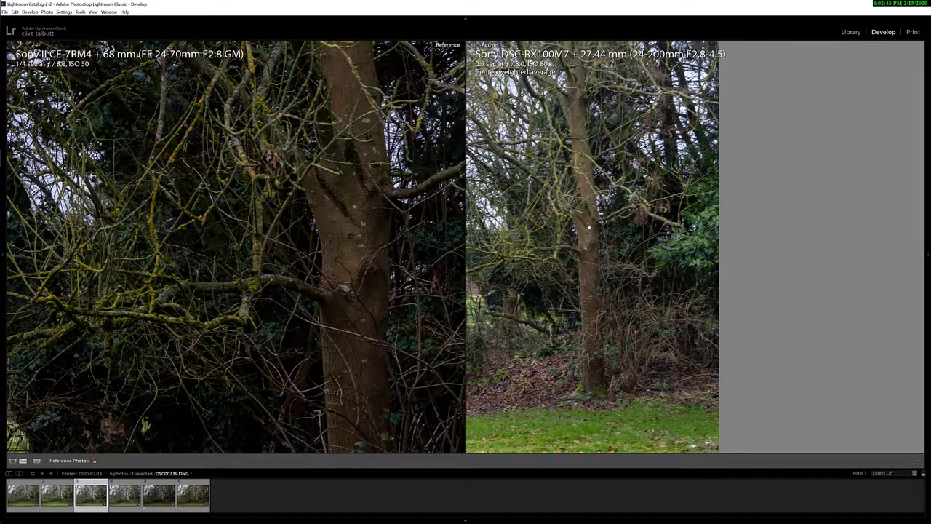
scroll(593, 240, "up", 2)
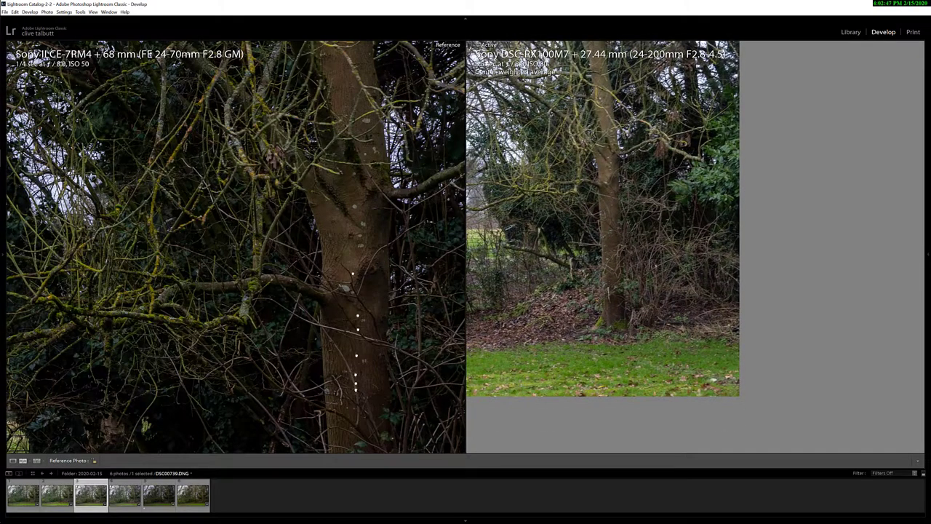
left_click_drag(358, 388, 371, 152)
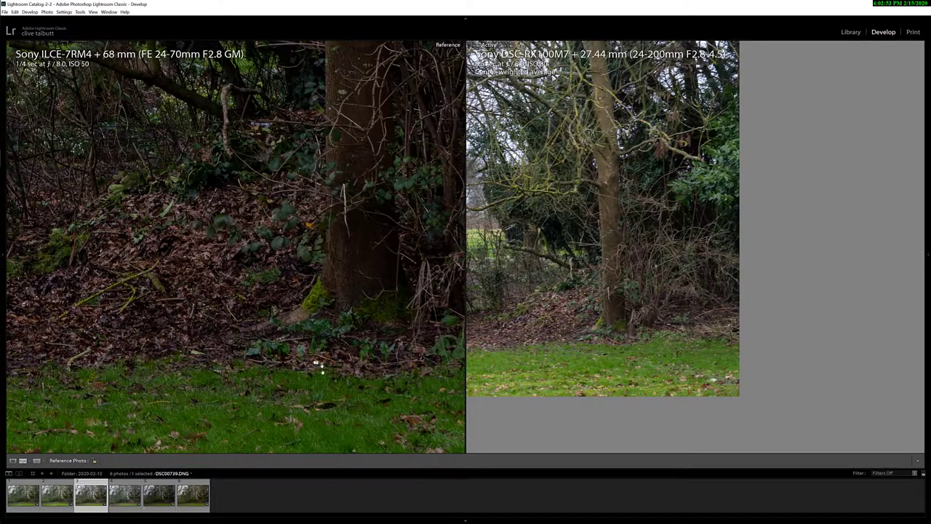
- Compare the RX10M4 shot, pan the reference up to the mossy trunk, then switch to the RX100M7 shot
left_click(24, 500)
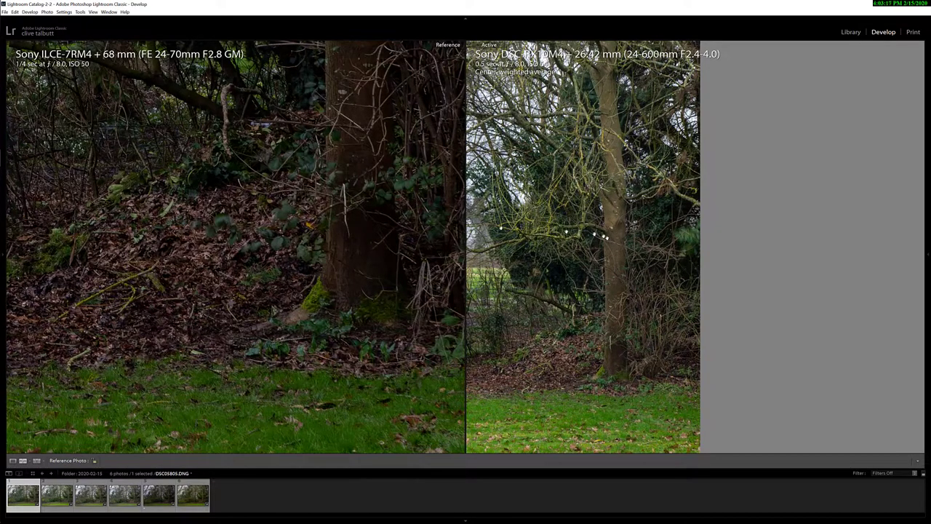
left_click_drag(377, 218, 369, 393)
left_click_drag(334, 149, 339, 366)
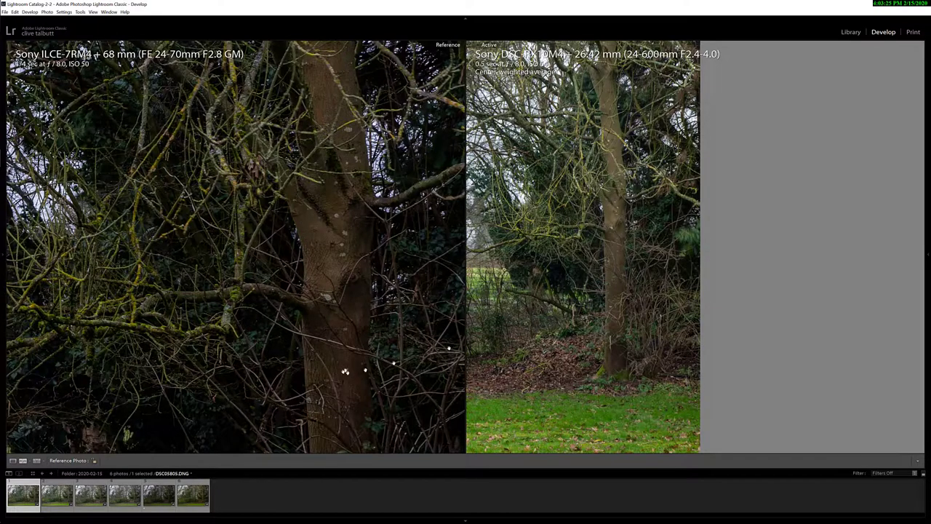
left_click(98, 499)
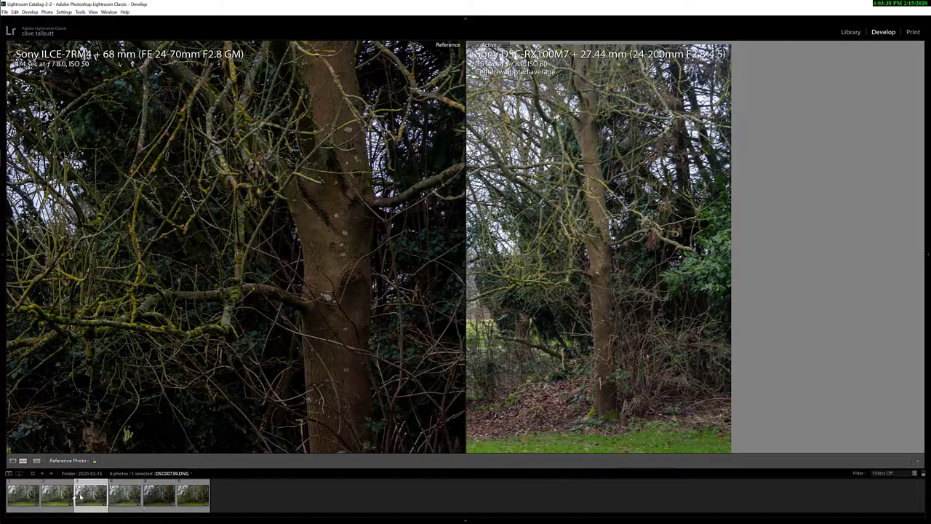
- Load the RX10M4 26.42 mm shot back as the active photo
left_click(33, 497)
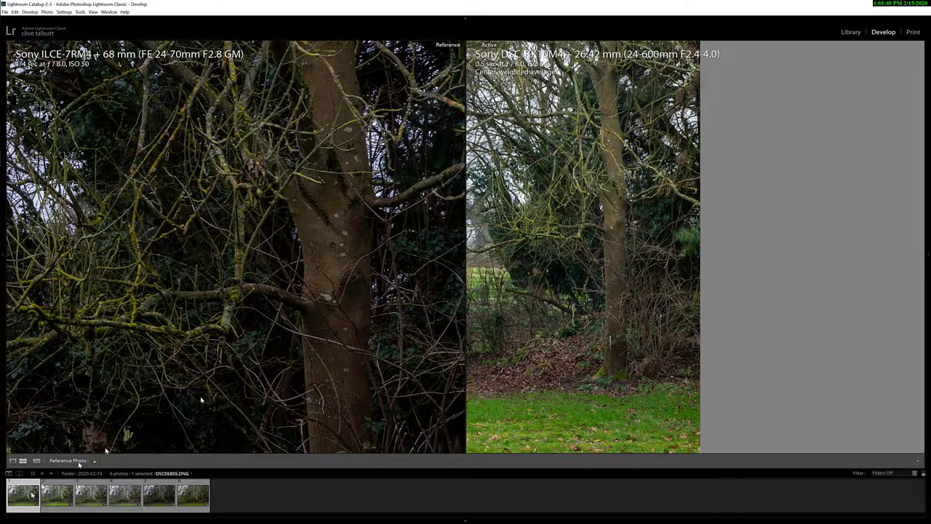